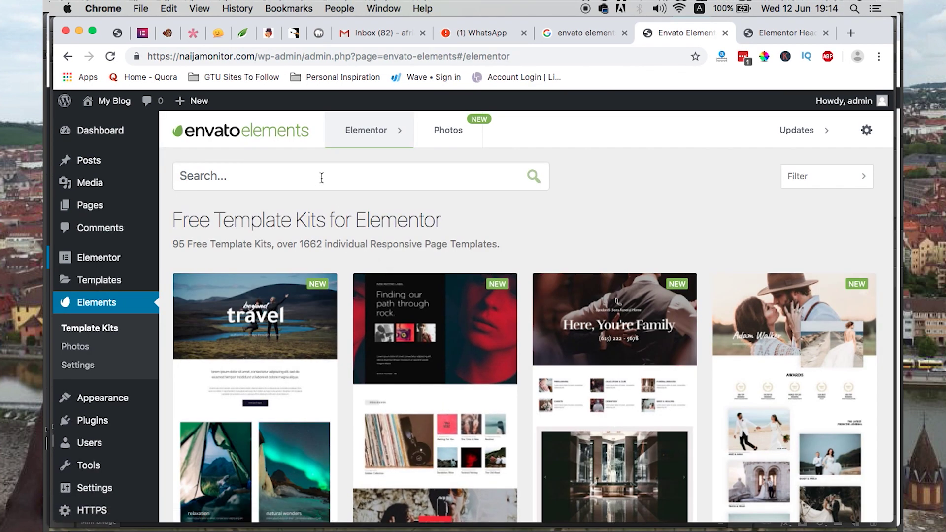
Step: Filter the Envato Elements template kits to Creative & Design (15) and scroll through the results
click(319, 174)
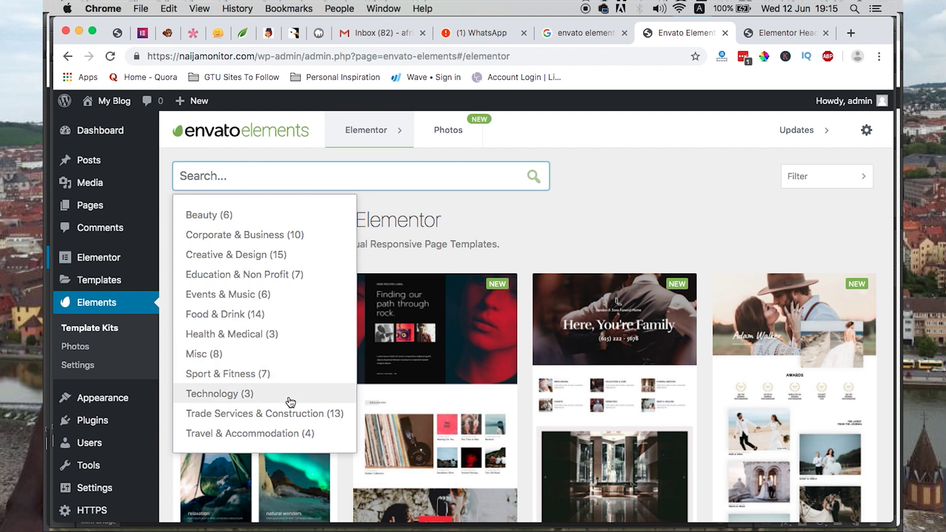
click(260, 255)
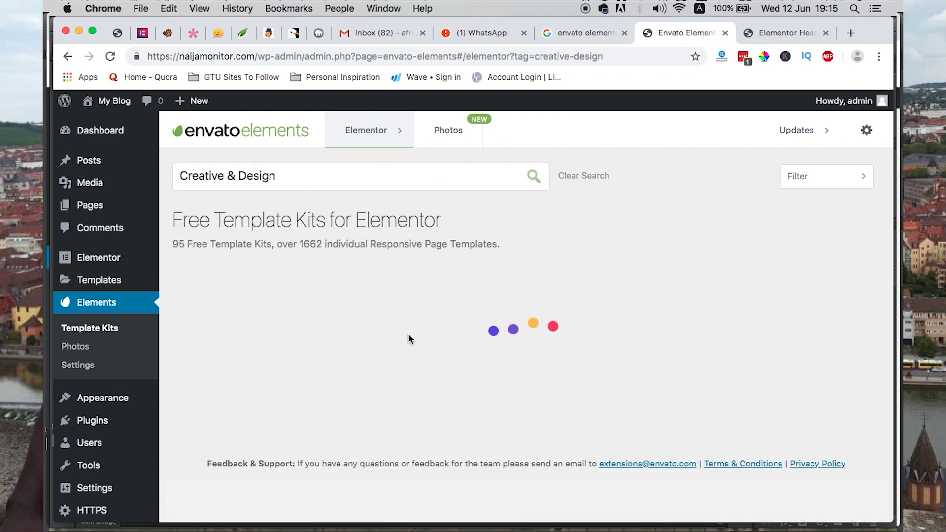
scroll(507, 417, down, 3)
scroll(511, 419, down, 5)
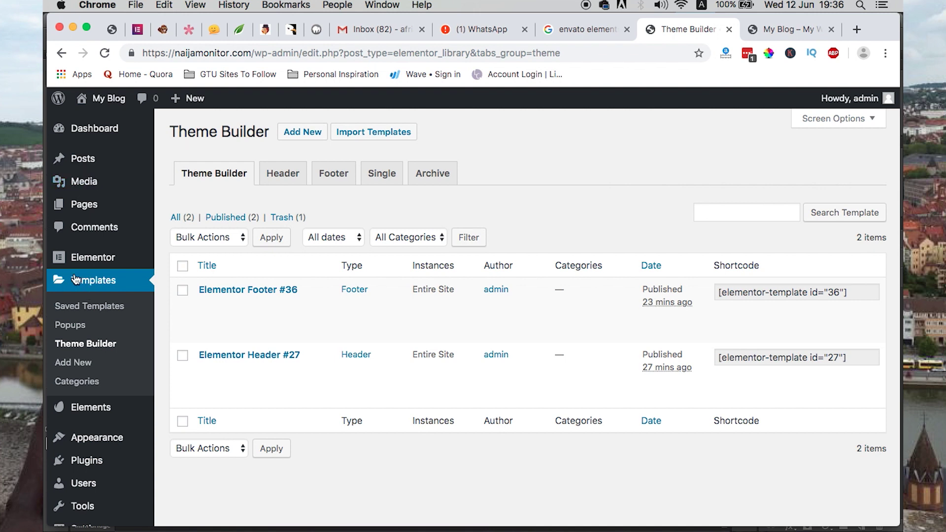
Step: From Templates > Popups, create a new popup template and browse the Library's Popups tab
click(74, 327)
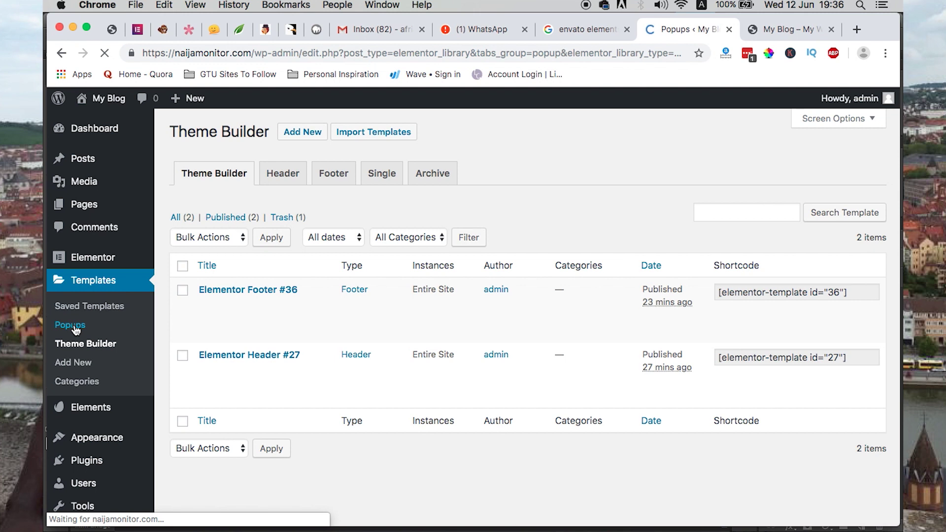
click(502, 383)
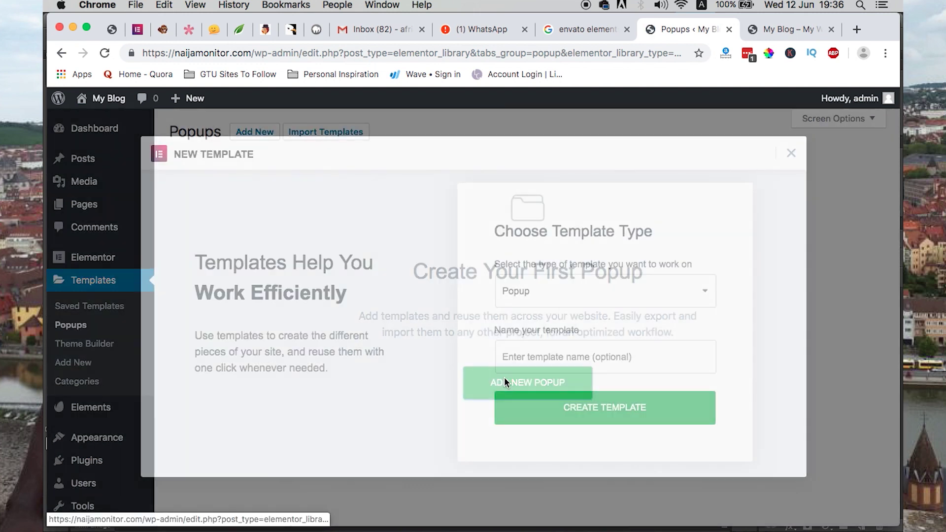
click(598, 420)
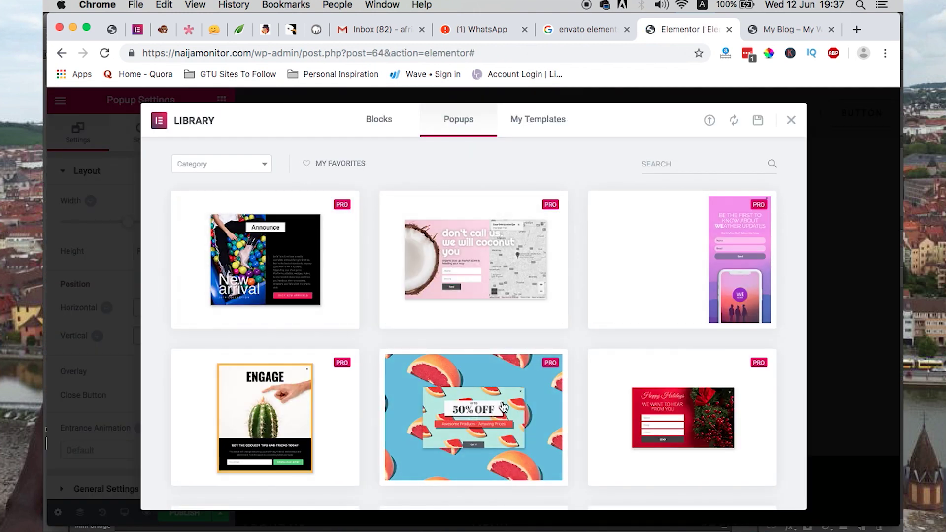
scroll(465, 360, down, 10)
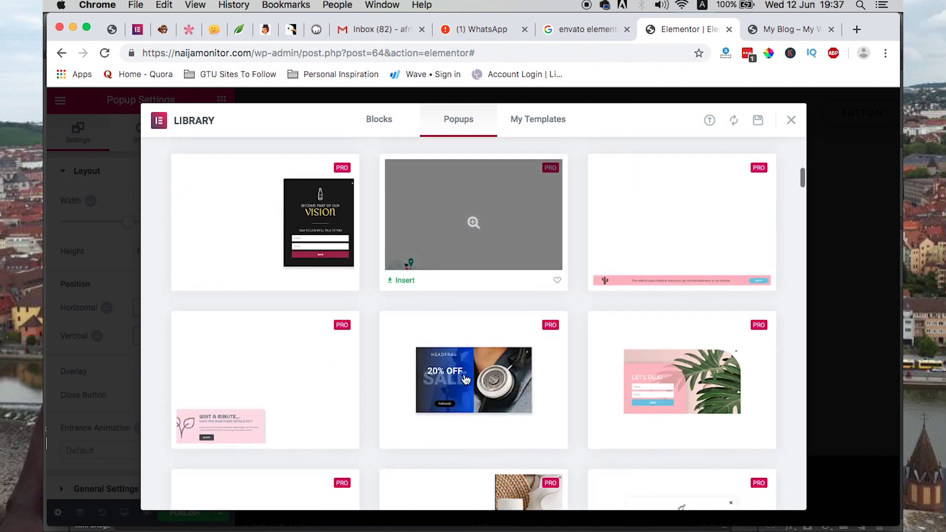
scroll(466, 379, down, 6)
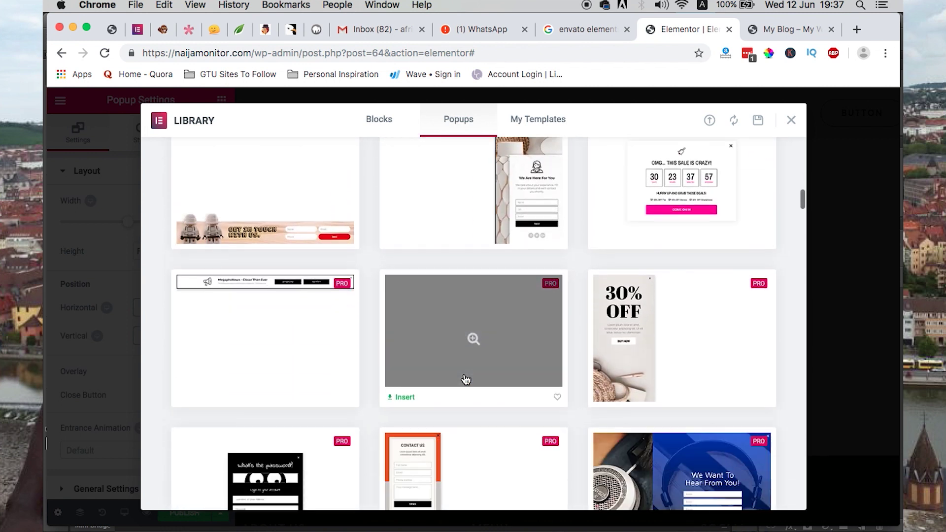
scroll(466, 380, up, 15)
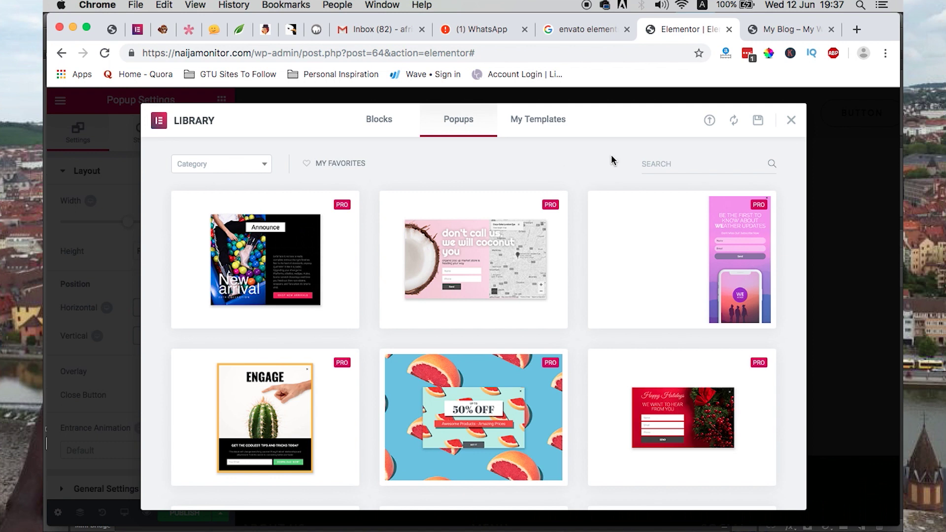
Step: Close the Library and open the Popup card under Envato Elements Blocks
click(791, 122)
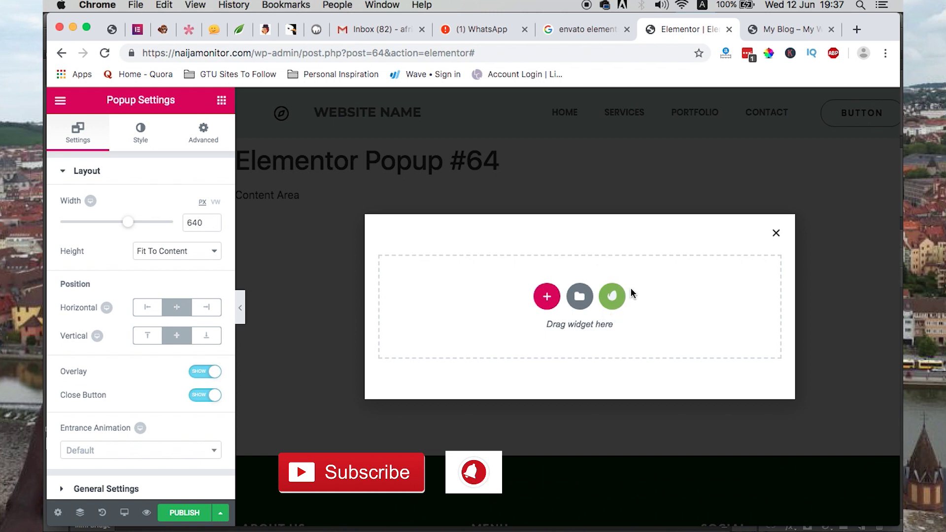
click(611, 294)
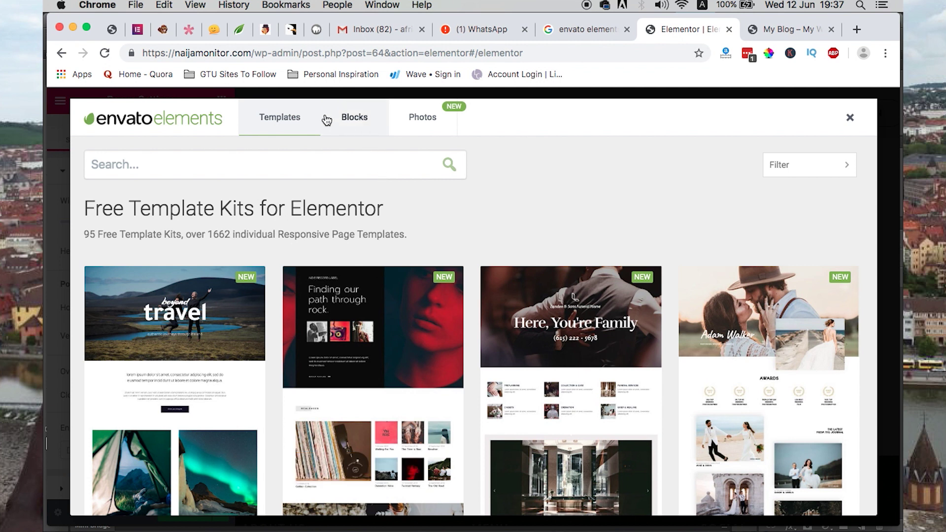
click(358, 122)
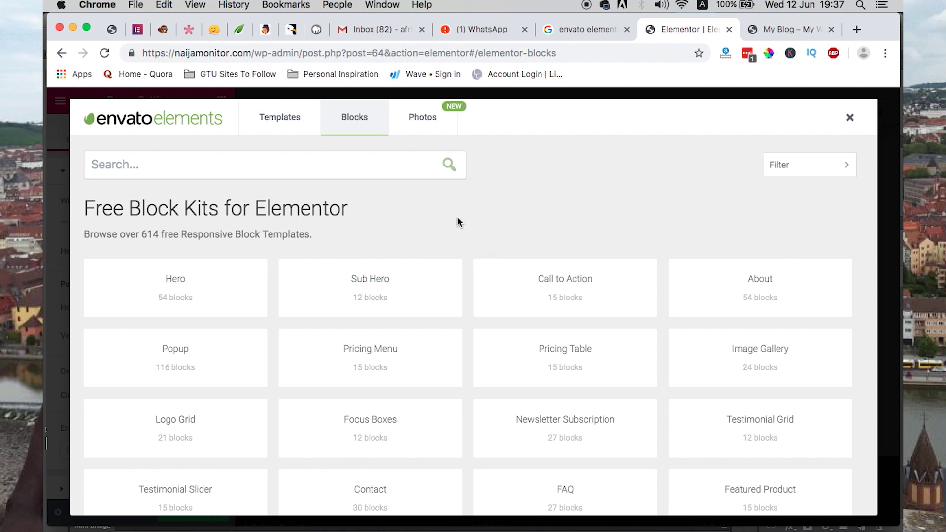
scroll(482, 219, down, 3)
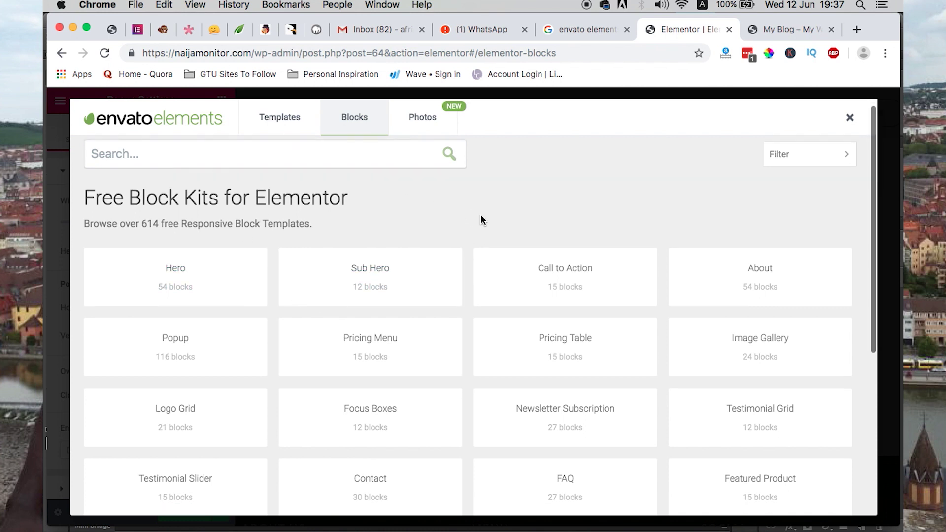
click(160, 292)
Step: Scroll the Envato Popup blocks list until the Spring Sale 'Popup - Fullscreen Promo' is in view
scroll(570, 347, down, 10)
scroll(570, 347, down, 15)
scroll(570, 347, down, 5)
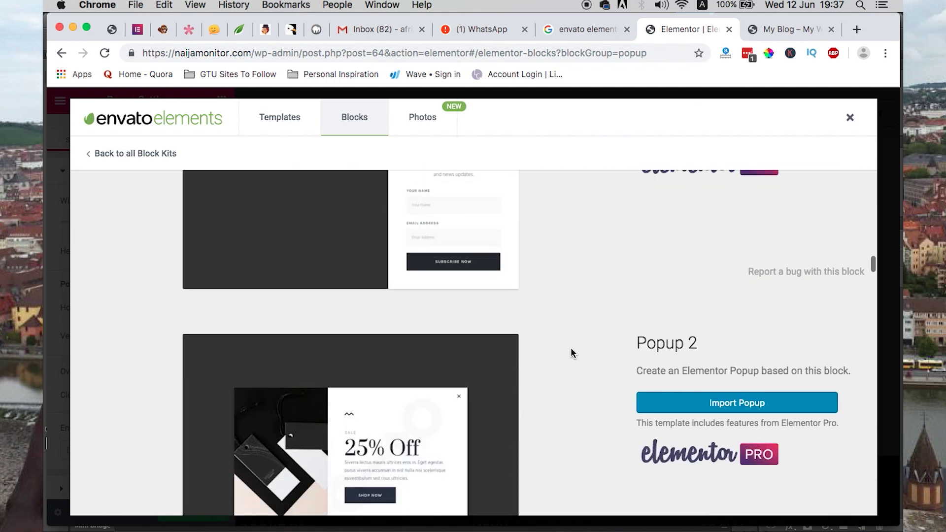
scroll(570, 348, up, 10)
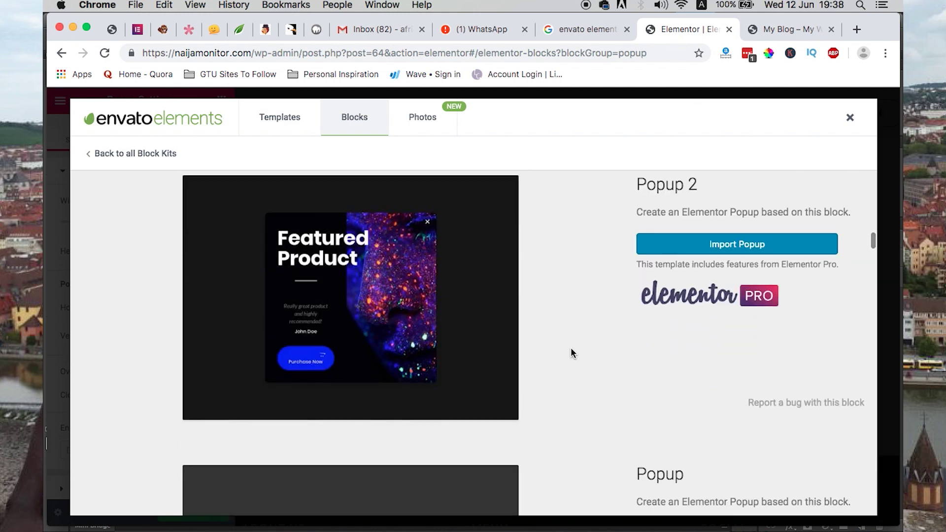
scroll(571, 350, up, 10)
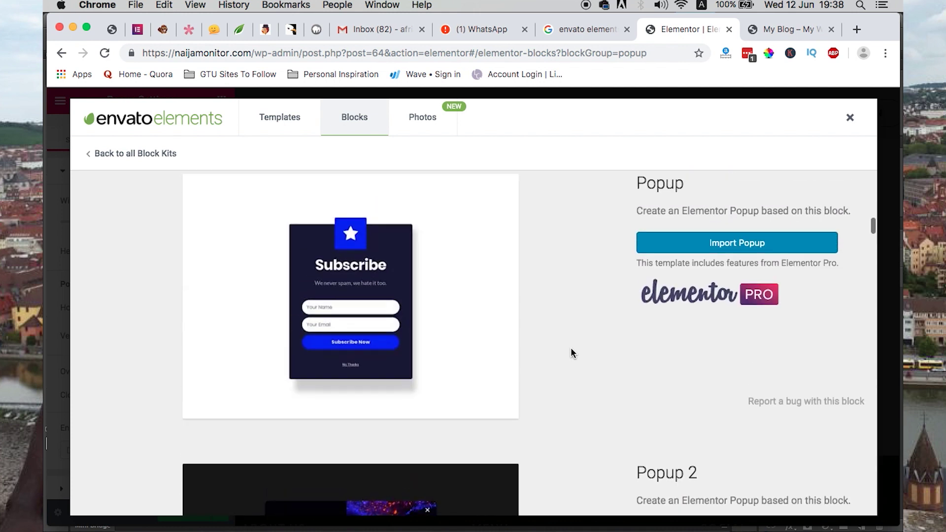
scroll(571, 347, up, 3)
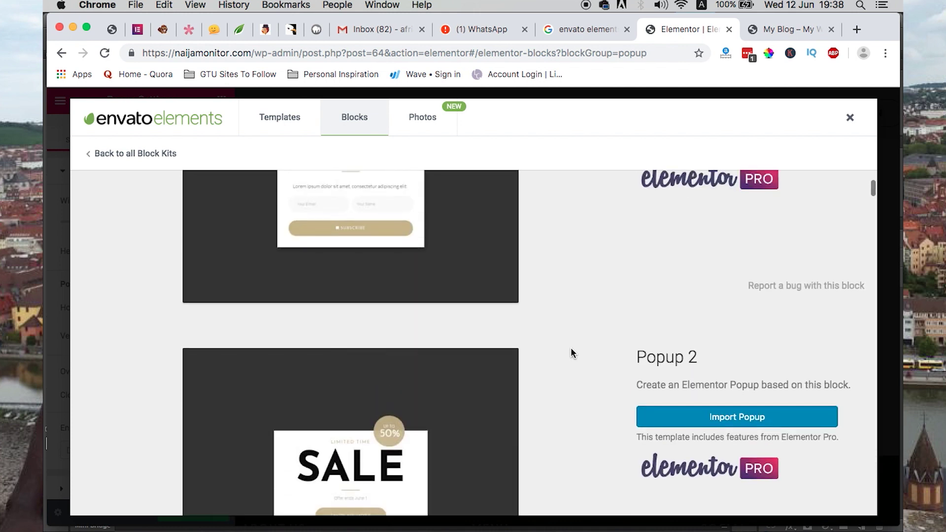
scroll(571, 347, down, 8)
scroll(570, 348, up, 1)
scroll(570, 347, down, 5)
scroll(571, 347, up, 15)
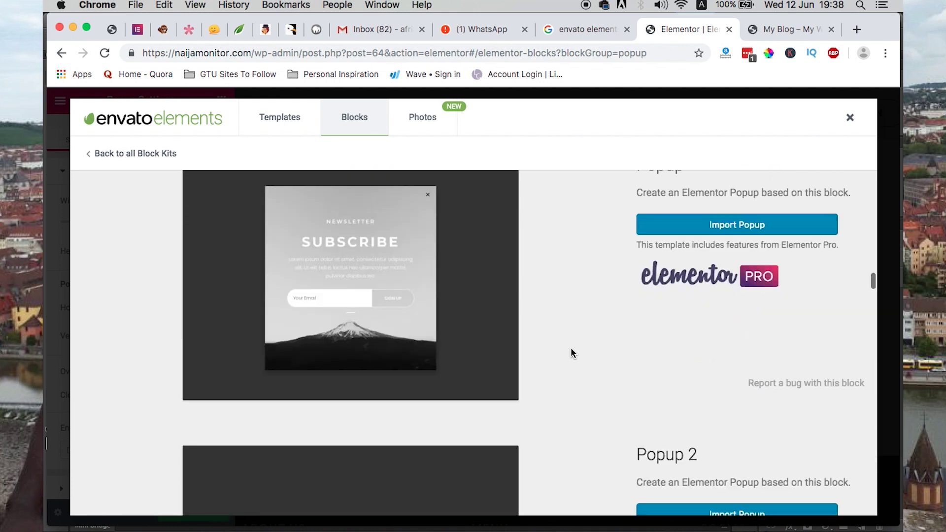
scroll(571, 347, up, 5)
scroll(571, 348, down, 12)
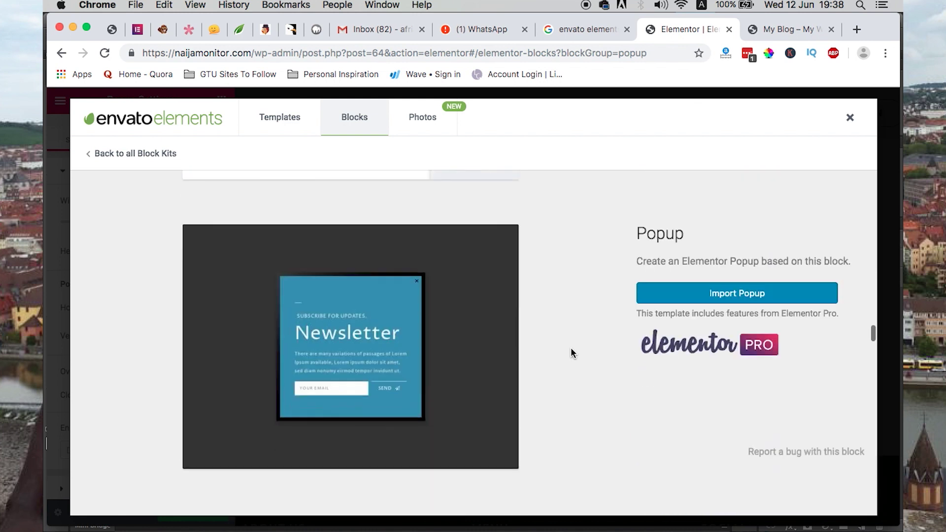
scroll(570, 347, down, 4)
scroll(571, 348, up, 1)
scroll(571, 347, down, 6)
scroll(571, 349, down, 10)
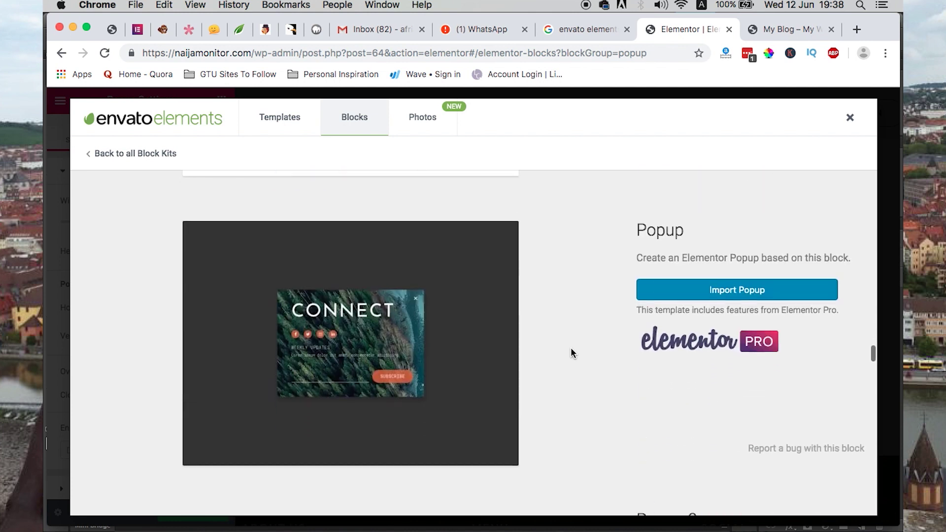
scroll(572, 349, down, 5)
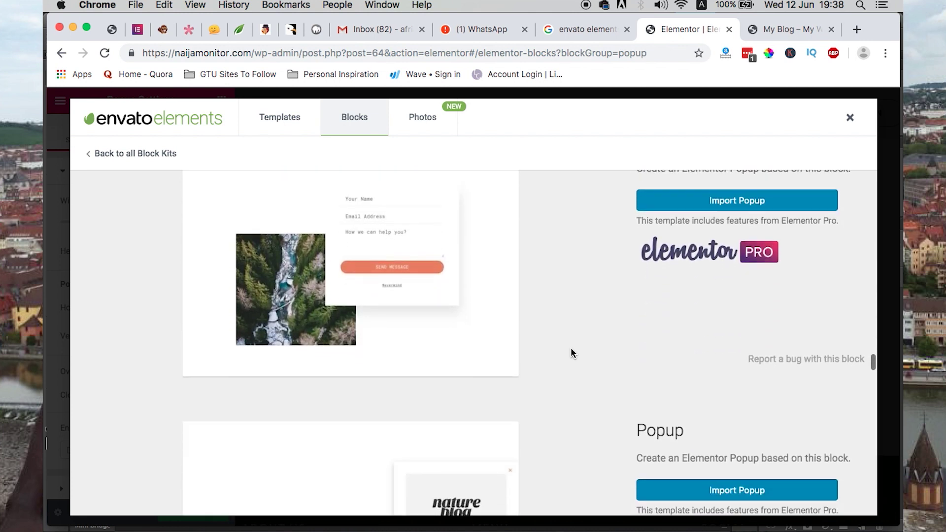
scroll(571, 347, down, 10)
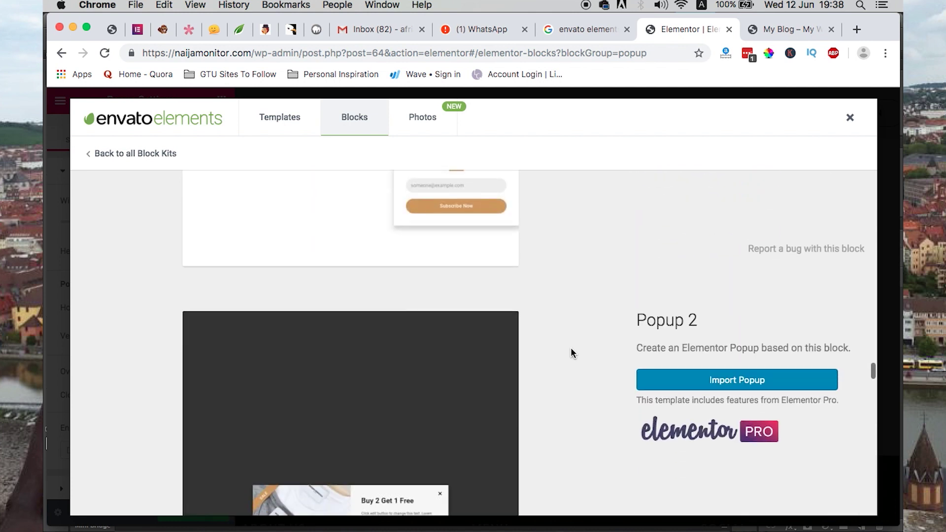
scroll(571, 347, down, 10)
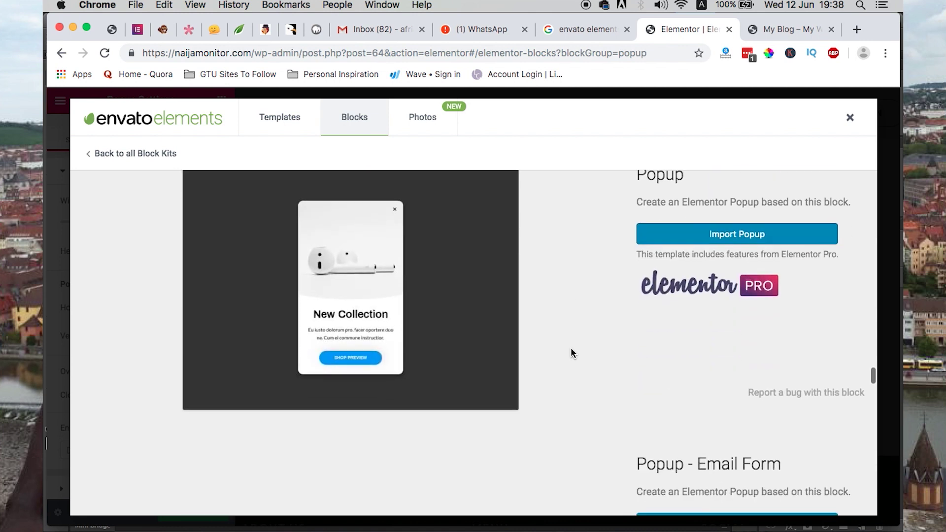
scroll(571, 347, down, 10)
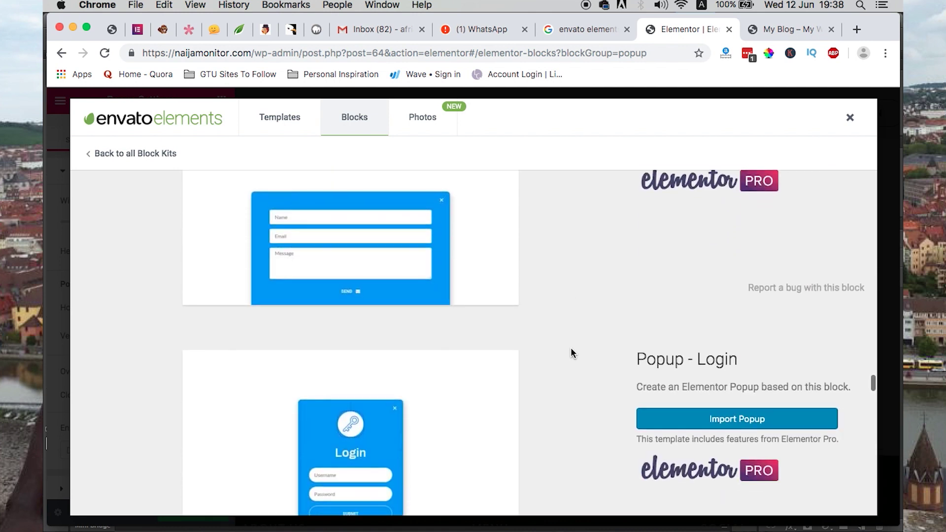
scroll(570, 352, down, 4)
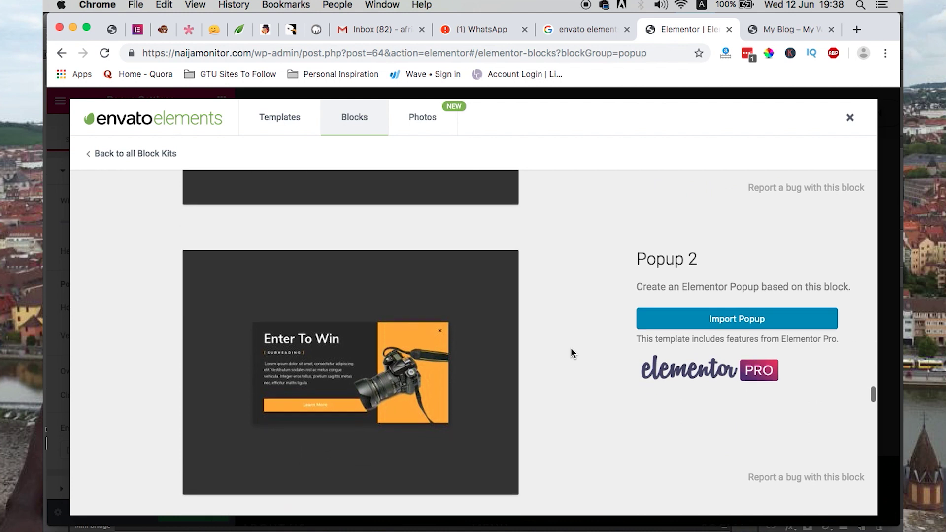
scroll(571, 350, down, 4)
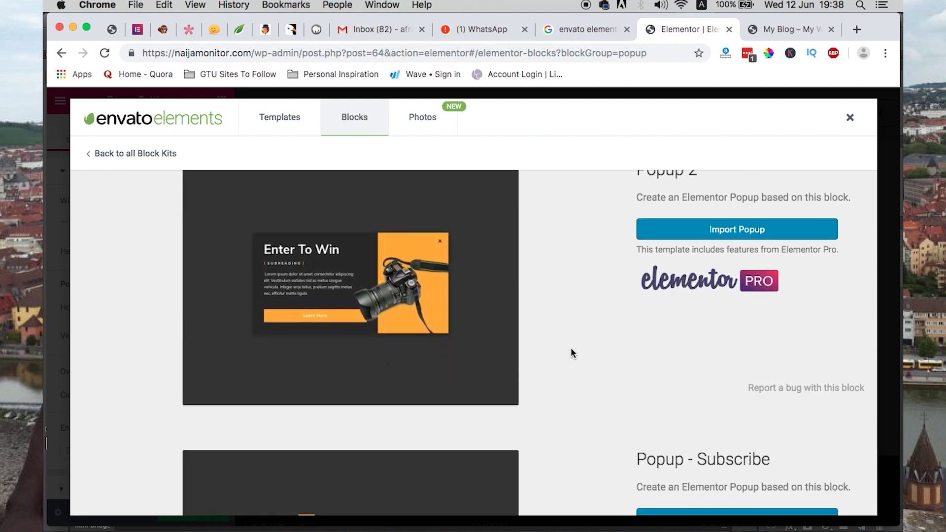
scroll(571, 350, down, 7)
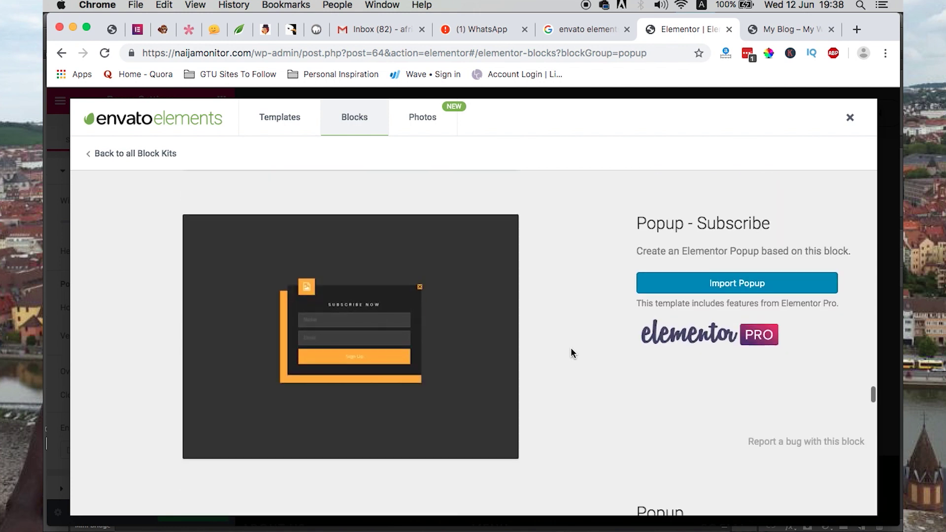
scroll(571, 351, down, 7)
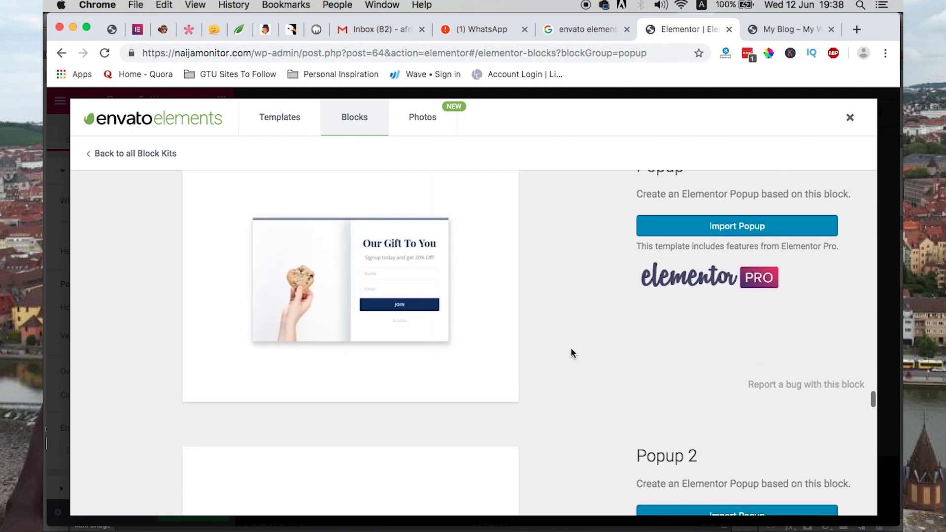
scroll(572, 351, down, 8)
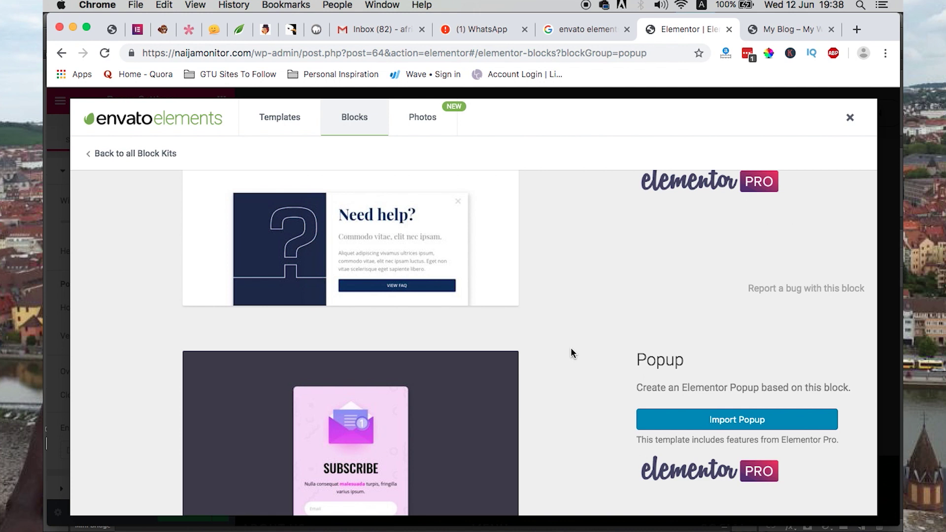
scroll(570, 348, up, 3)
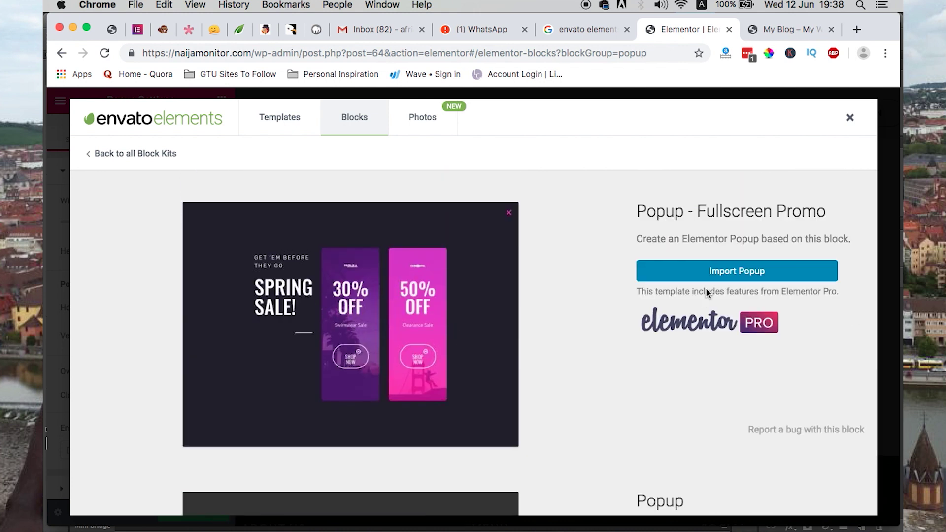
Step: Import 'Popup - Fullscreen Promo' and open it in Elementor Pro as a popup
click(715, 276)
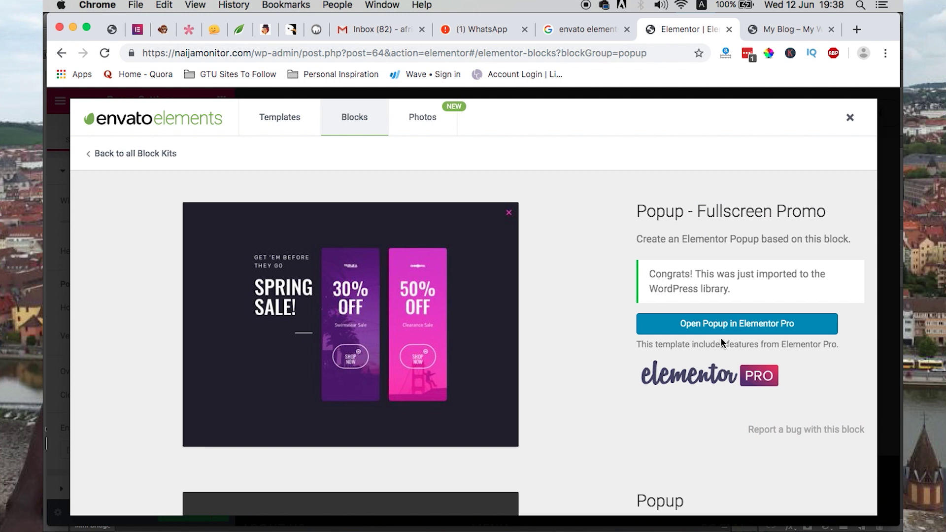
click(729, 327)
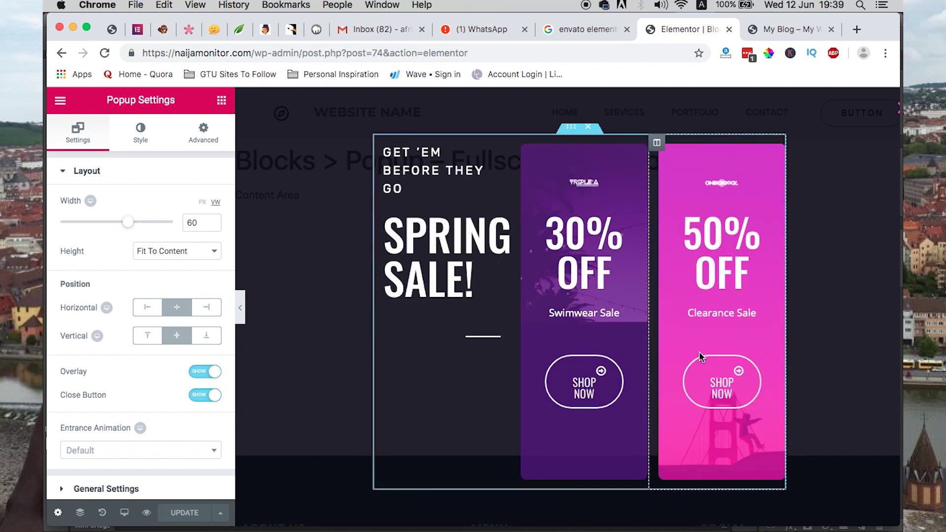
click(240, 308)
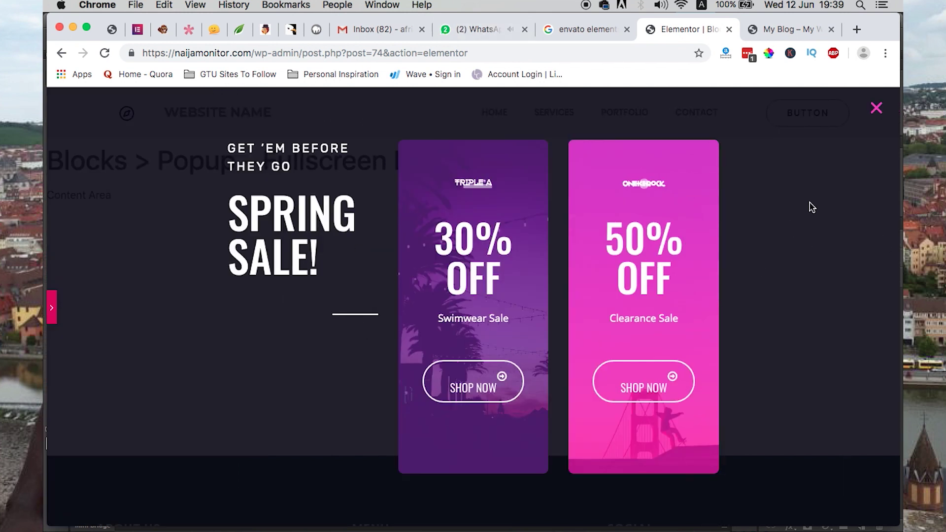
click(51, 307)
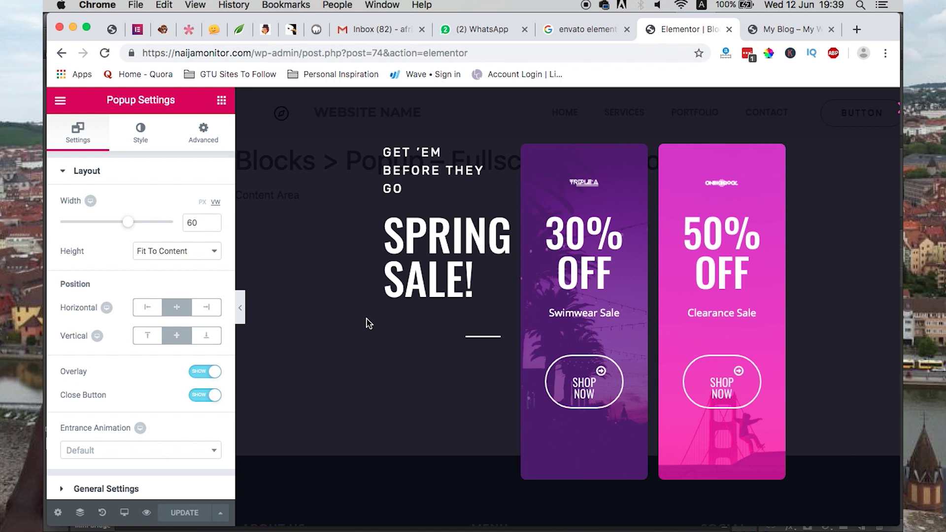
scroll(369, 321, down, 1)
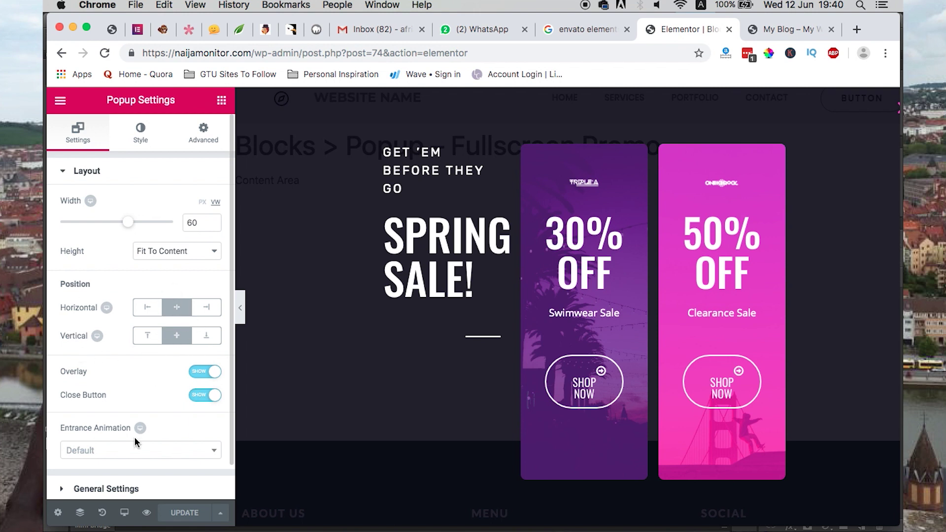
scroll(134, 436, down, 2)
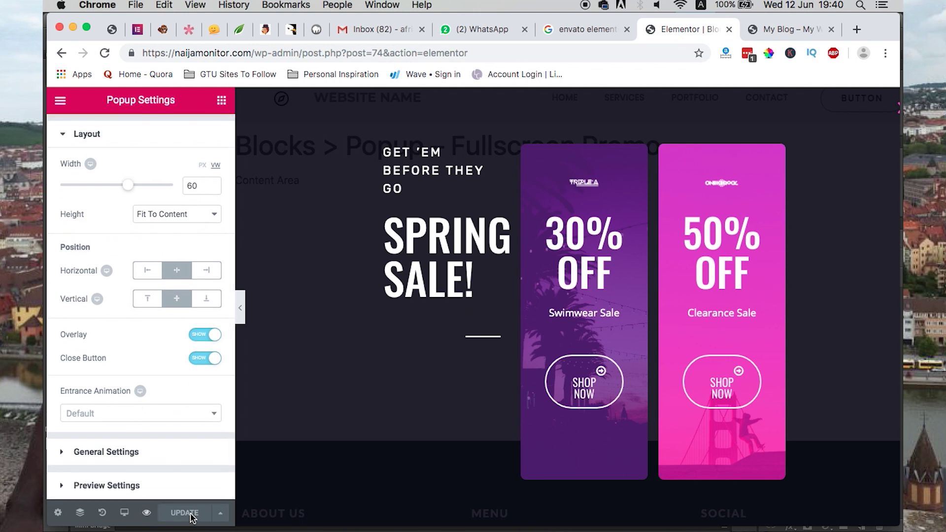
Step: Add an Include > Entire Site display condition in the popup's Publish Settings
click(221, 515)
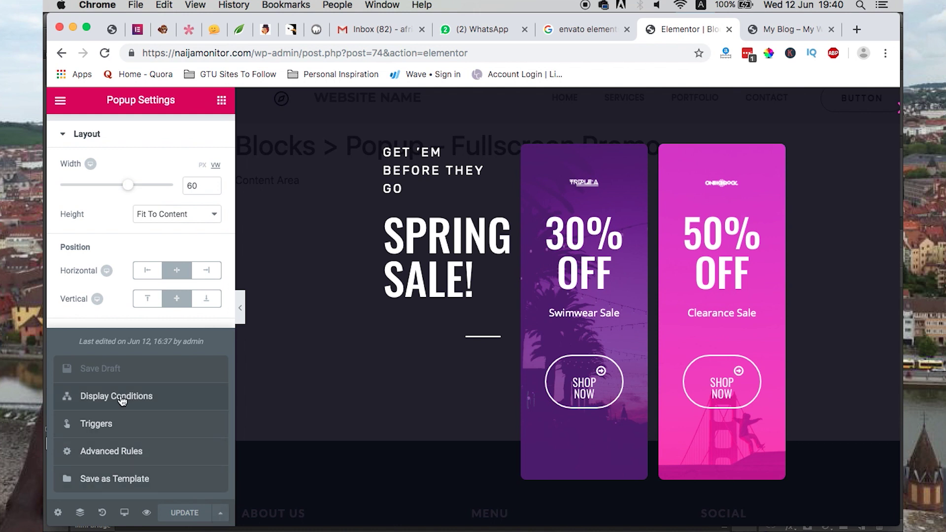
click(122, 401)
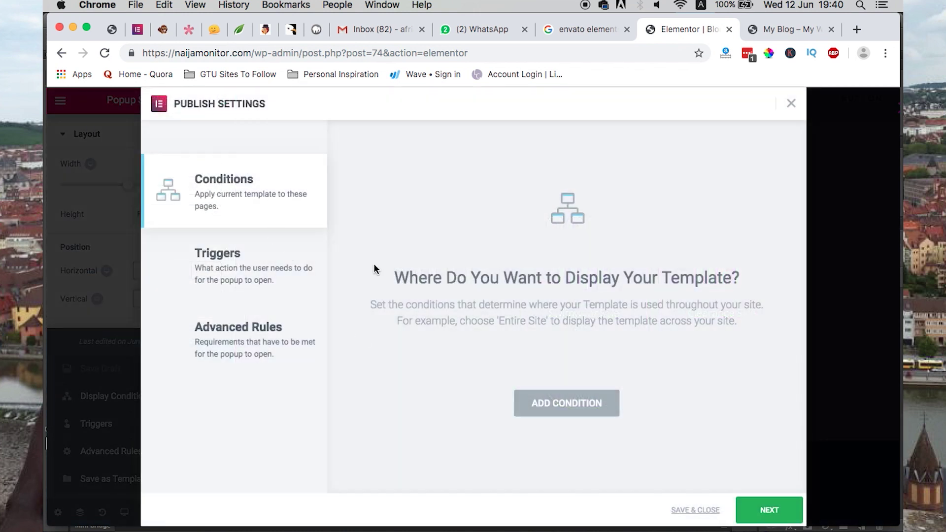
click(559, 401)
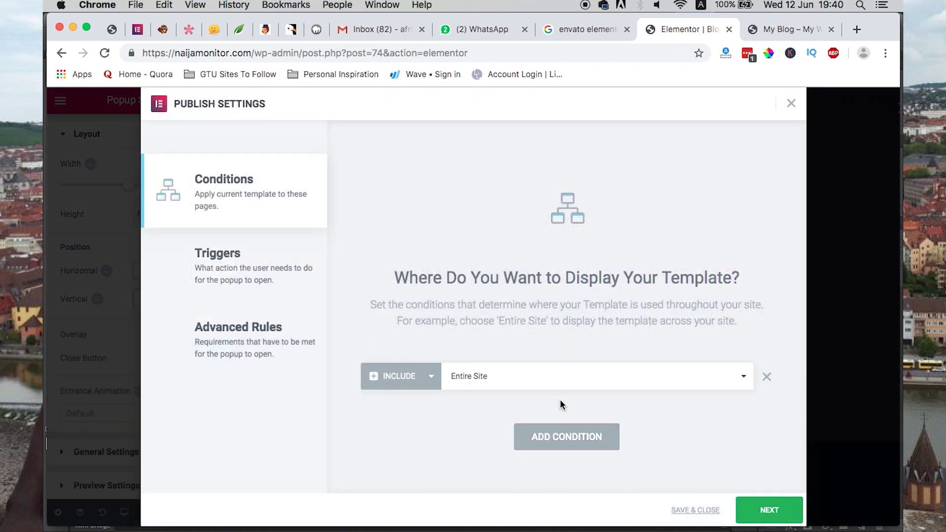
click(525, 381)
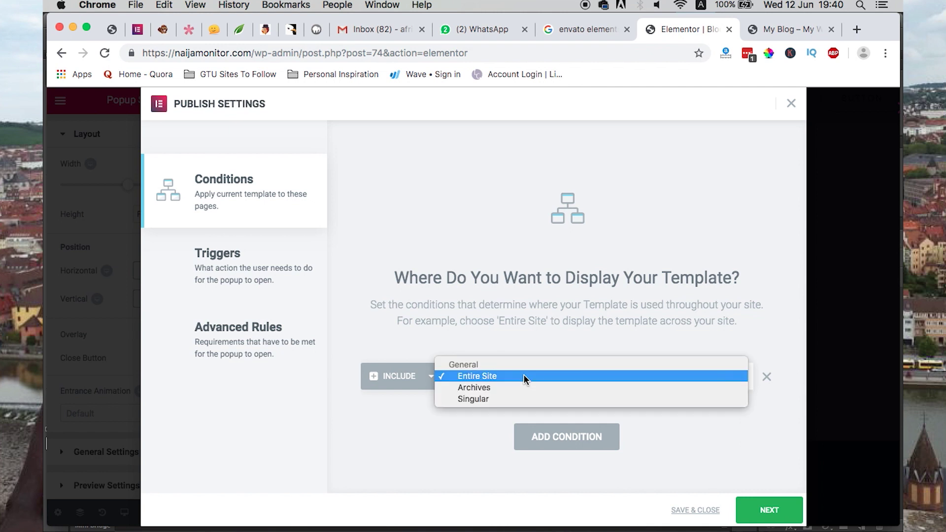
click(441, 443)
click(431, 379)
click(491, 319)
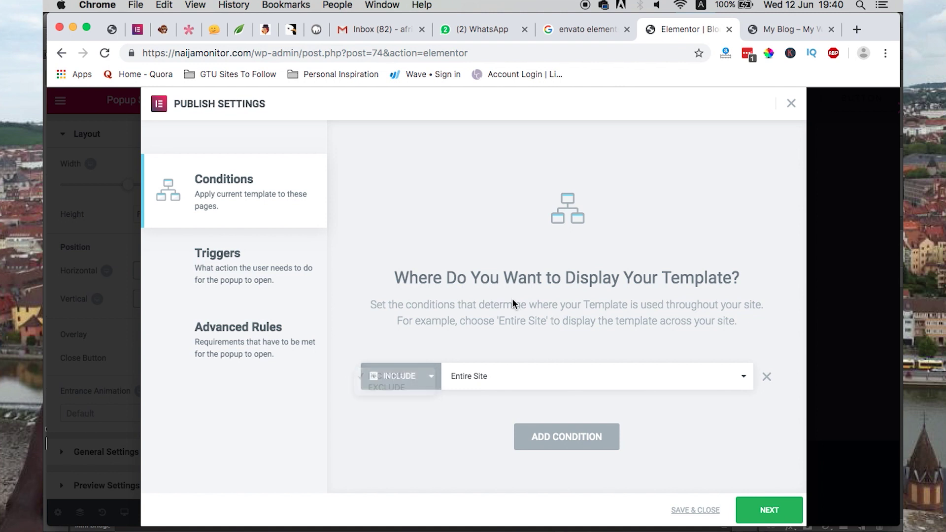
click(416, 379)
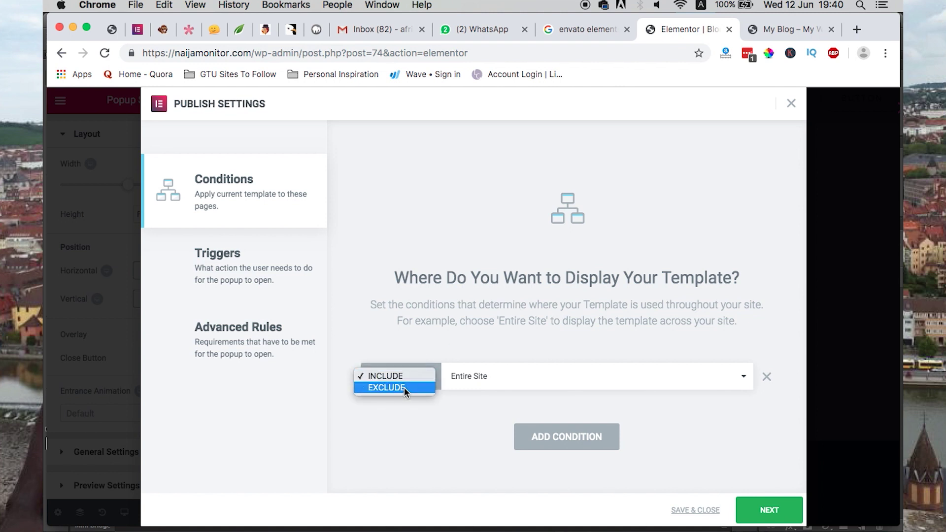
click(592, 326)
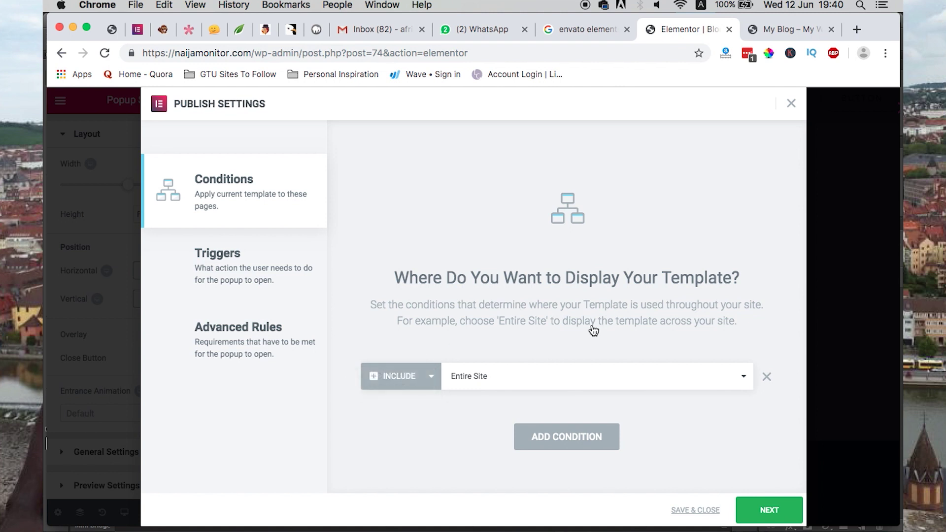
click(256, 267)
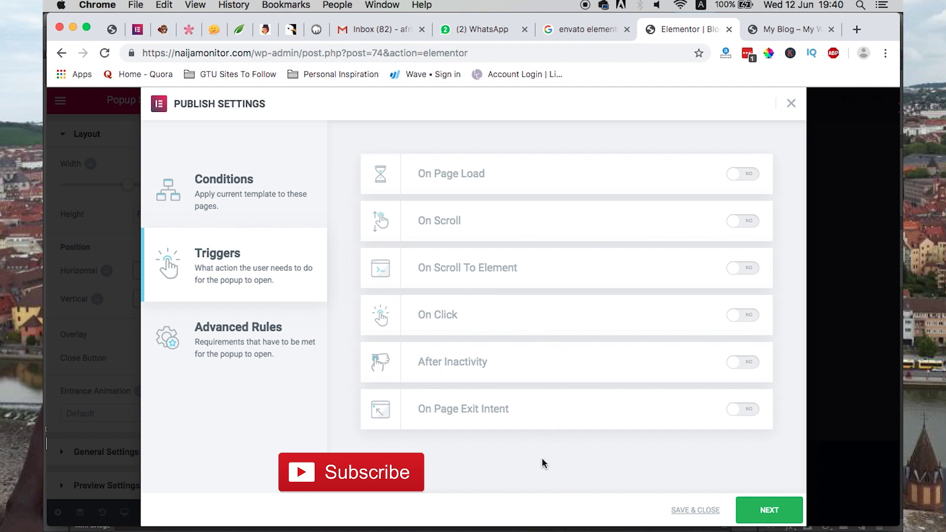
Step: Review the Advanced Rules toggles, from Show after X page views to Show on devices, all off
click(238, 329)
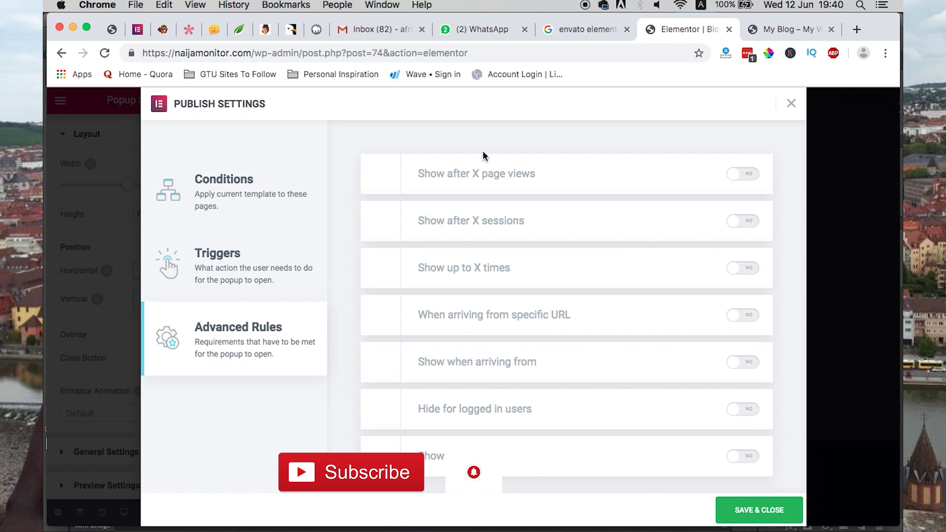
scroll(476, 370, down, 1)
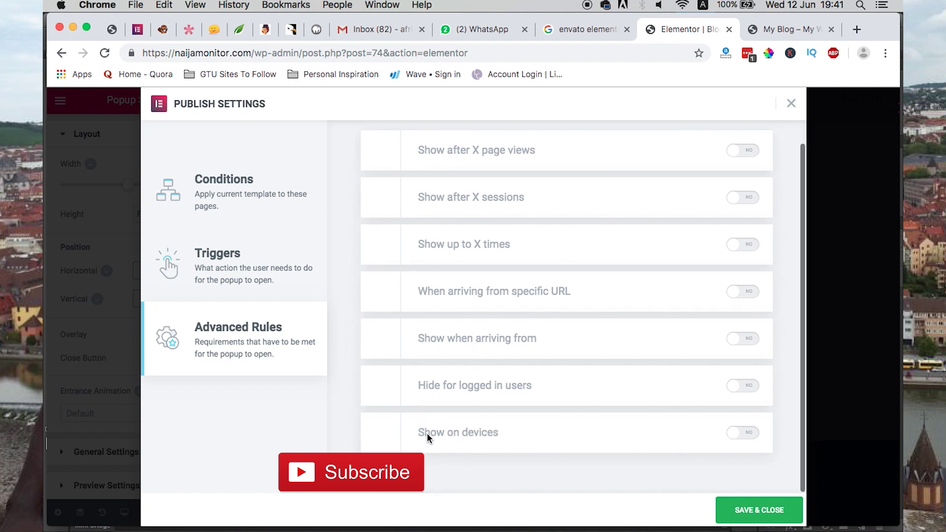
scroll(572, 402, up, 1)
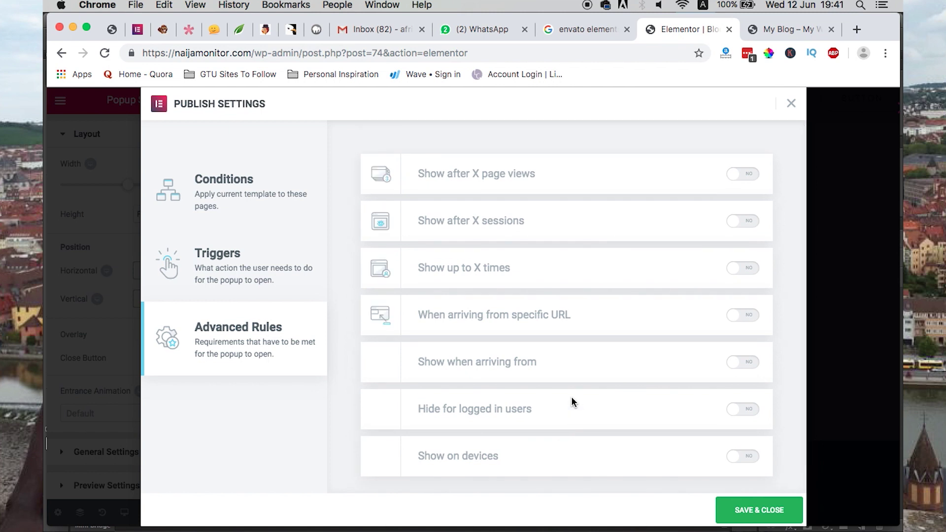
Step: Save & Close the popup's Publish Settings
click(739, 510)
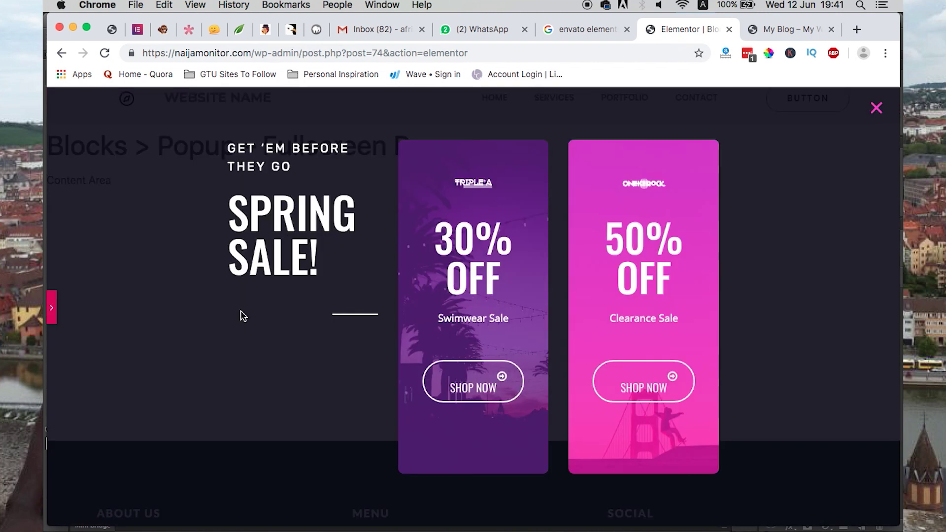